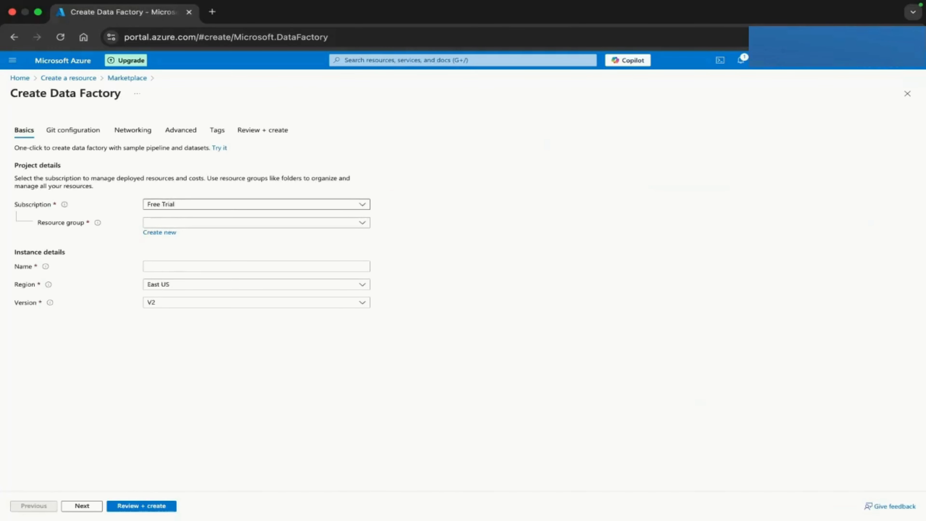
# Keep the Free Trial subscription and create a new resource group named rg1 for the data factory.
pyautogui.click(256, 205)
pyautogui.click(256, 236)
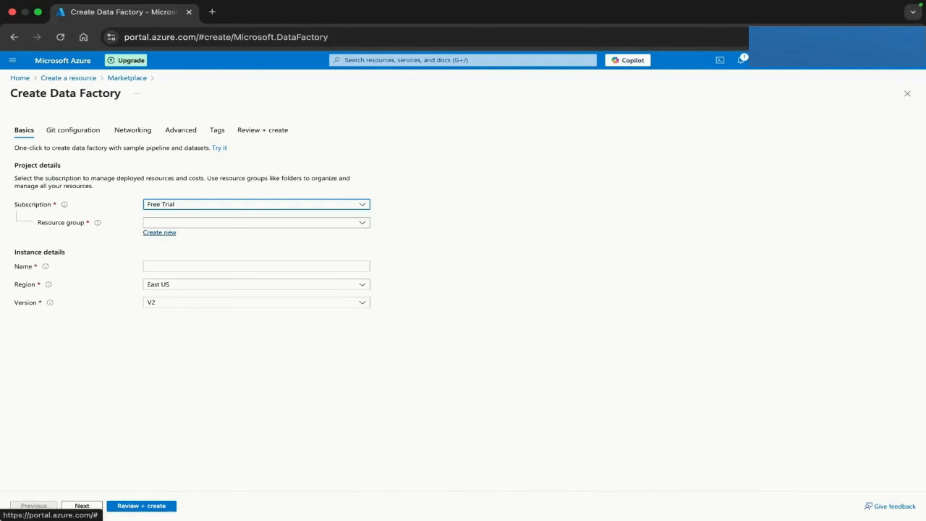
pyautogui.click(160, 232)
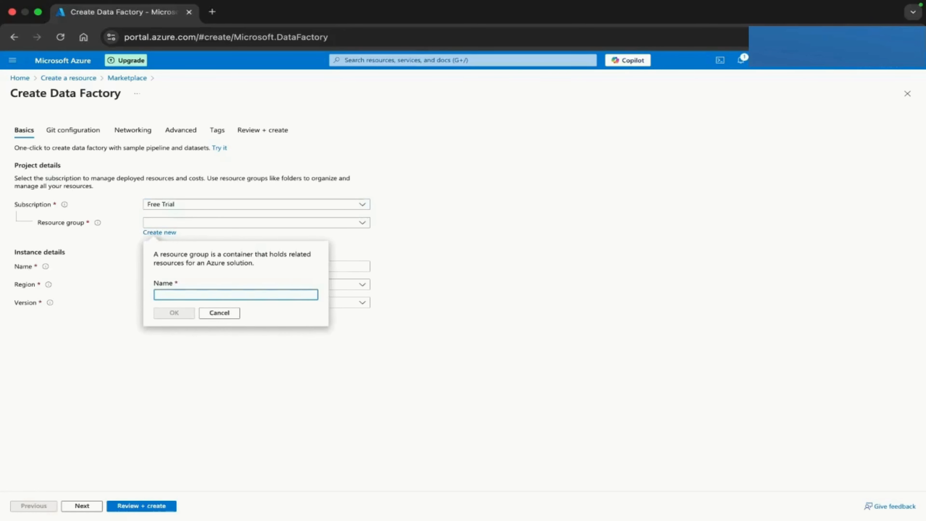
pyautogui.write('firs')
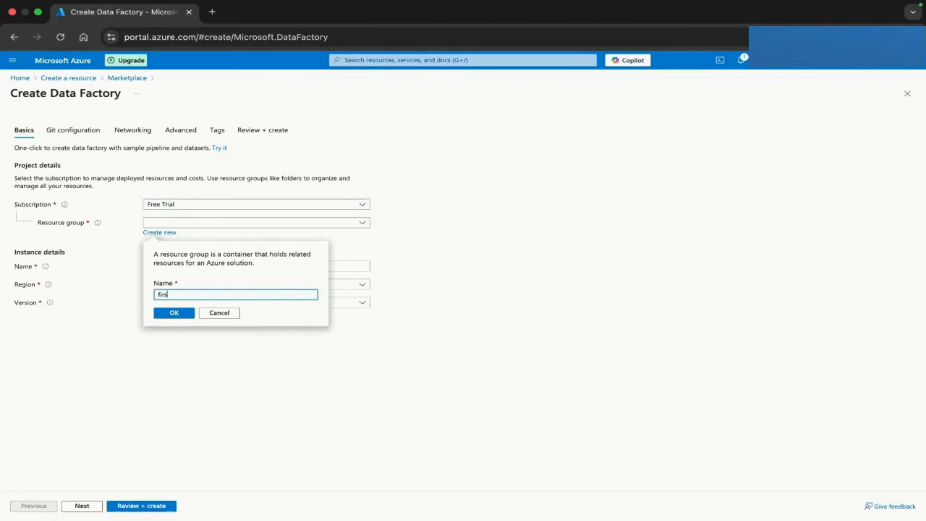
pyautogui.press('BackSpace')
pyautogui.press('BackSpace')
pyautogui.press('BackSpace')
pyautogui.press('BackSpace')
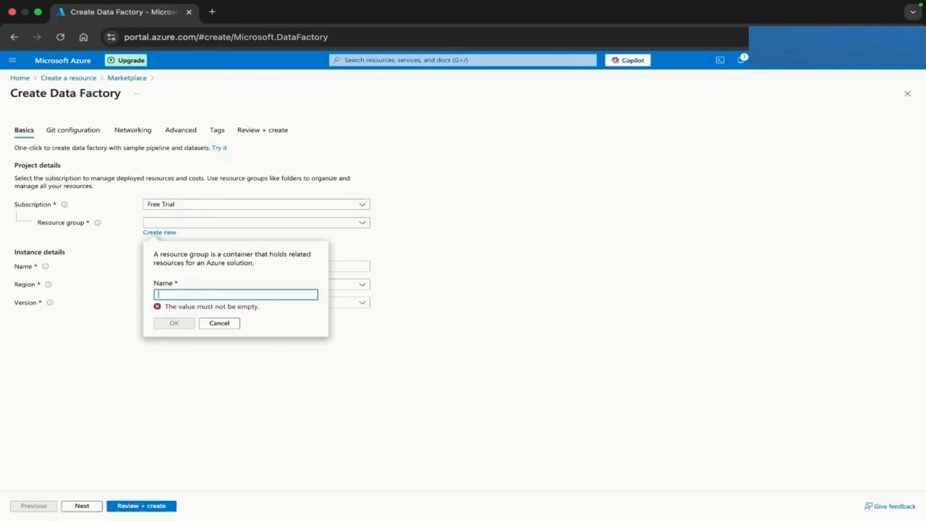
pyautogui.write('rg1')
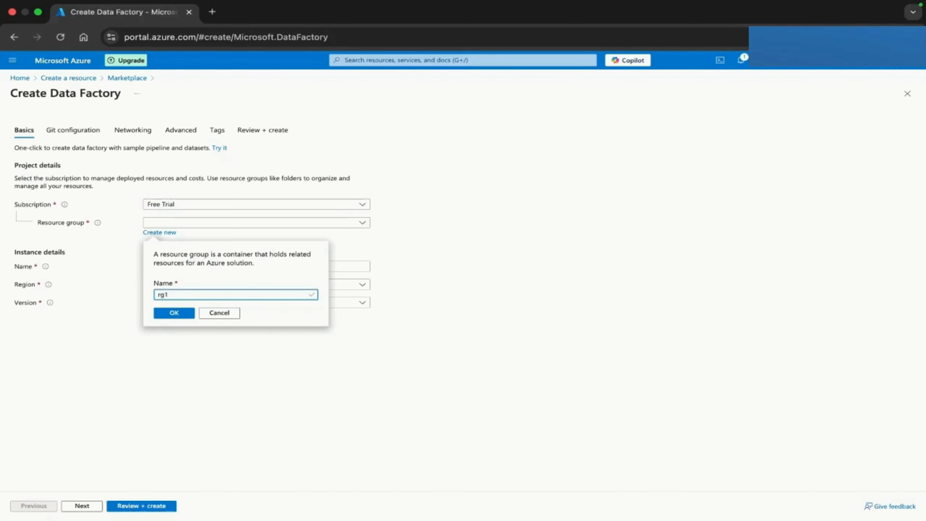
pyautogui.click(174, 313)
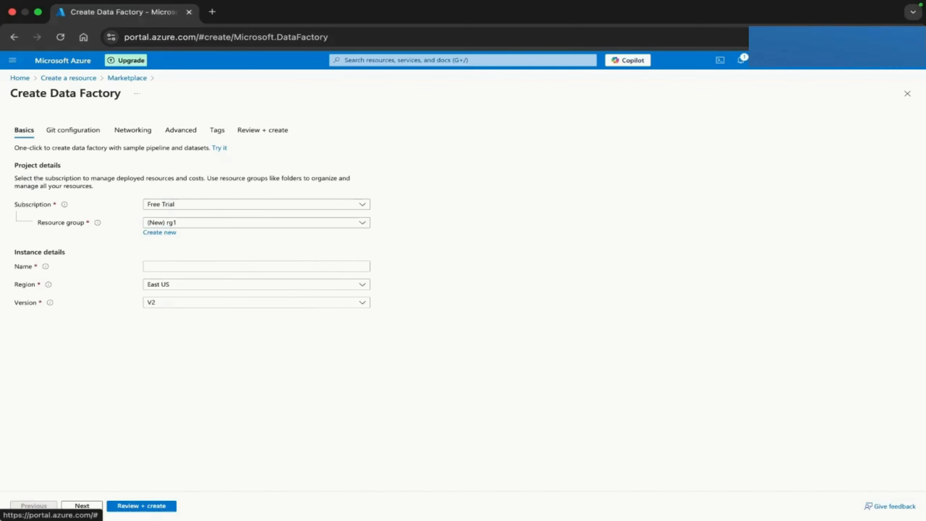
# Enter datafactory1 as the name of the data factory instance.
pyautogui.click(256, 266)
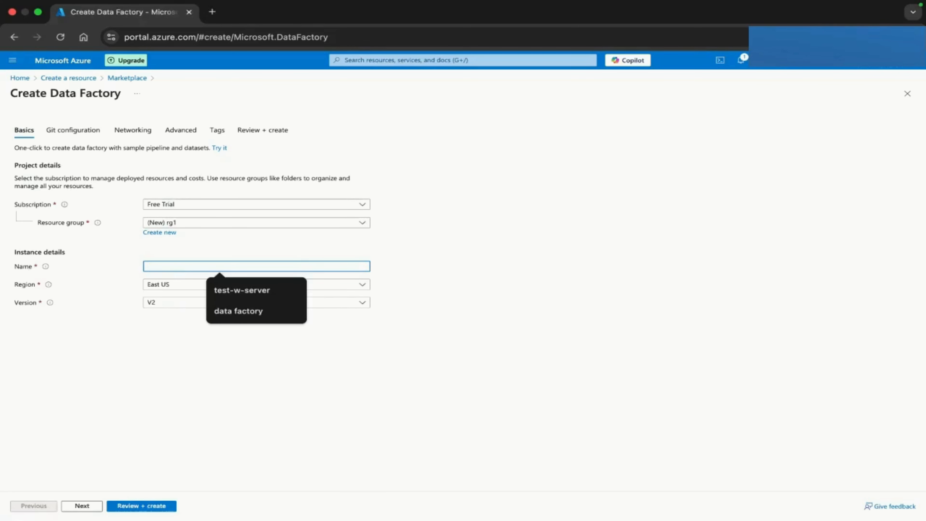
pyautogui.write('data')
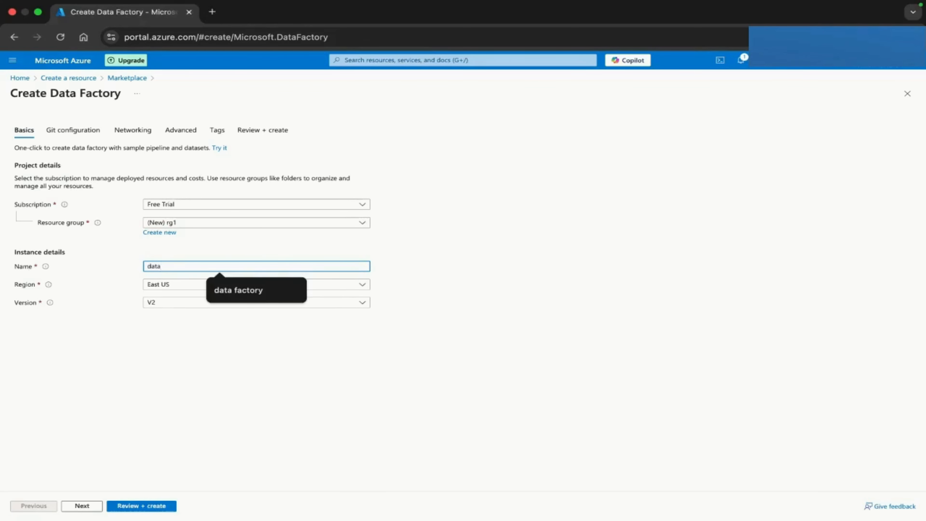
pyautogui.write('factory1')
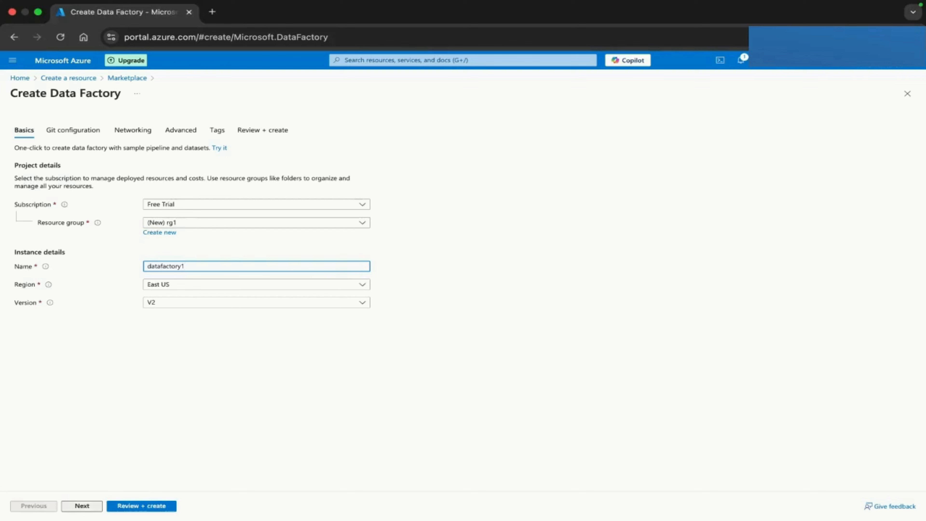
# Accept the default Git, networking and encryption settings, with Git configured later and connection via public endpoint, and continue to the tags.
pyautogui.click(82, 506)
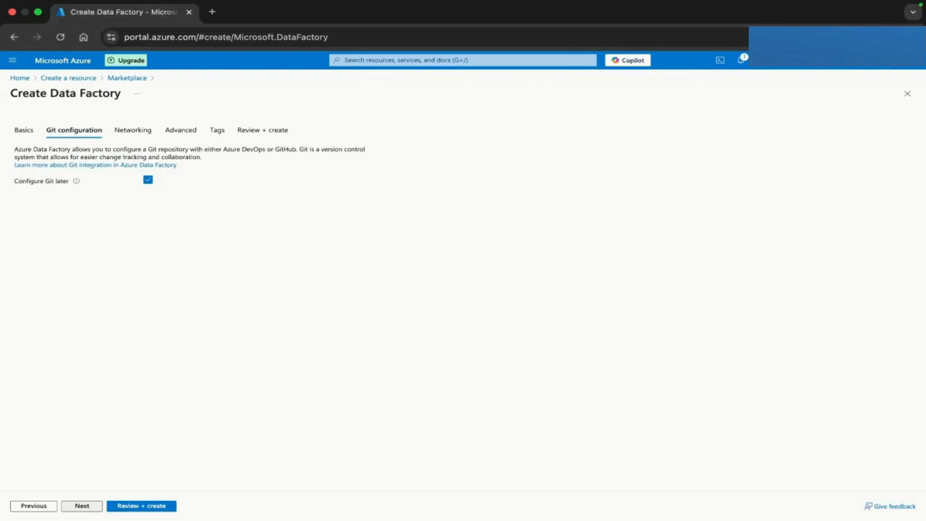
pyautogui.click(82, 506)
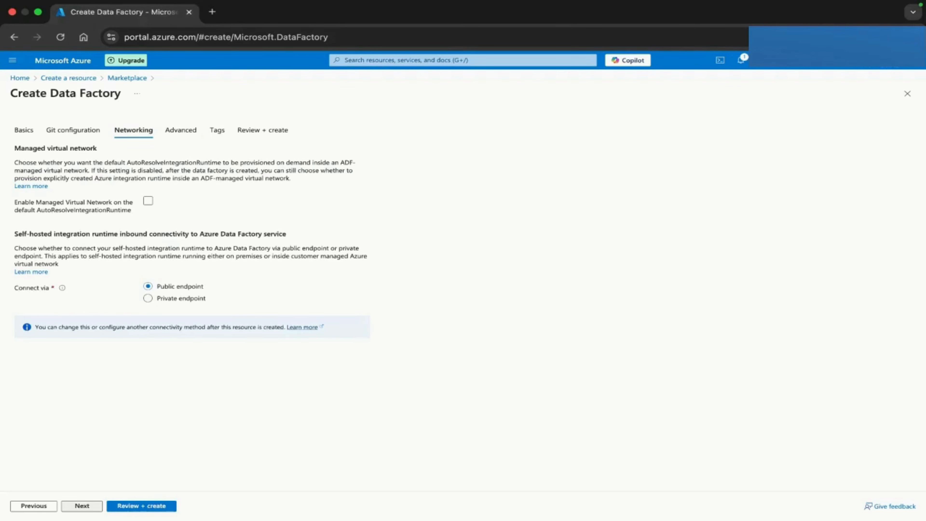
pyautogui.click(82, 505)
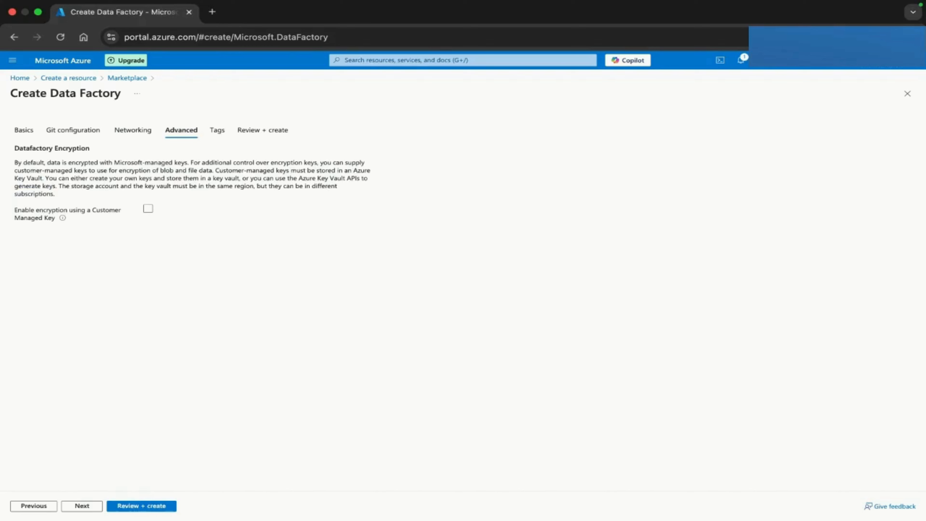
pyautogui.click(82, 506)
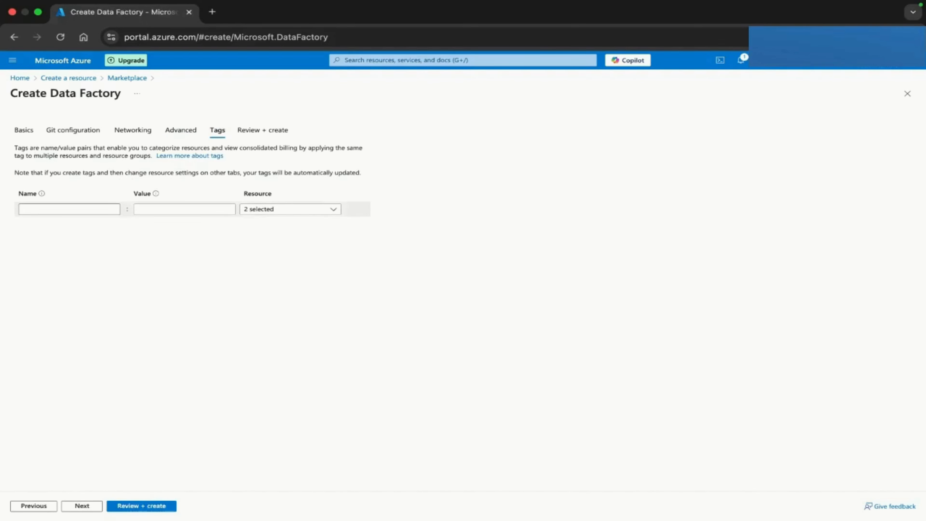
# Add a tag named datafactory with the value datafactory for both the data factory and resource group, and proceed to the review.
pyautogui.click(70, 209)
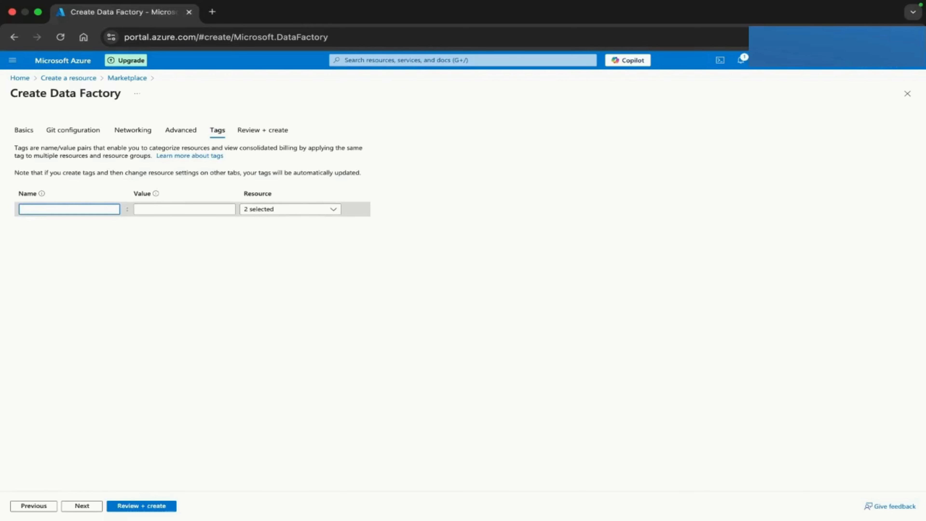
pyautogui.write('datafactory')
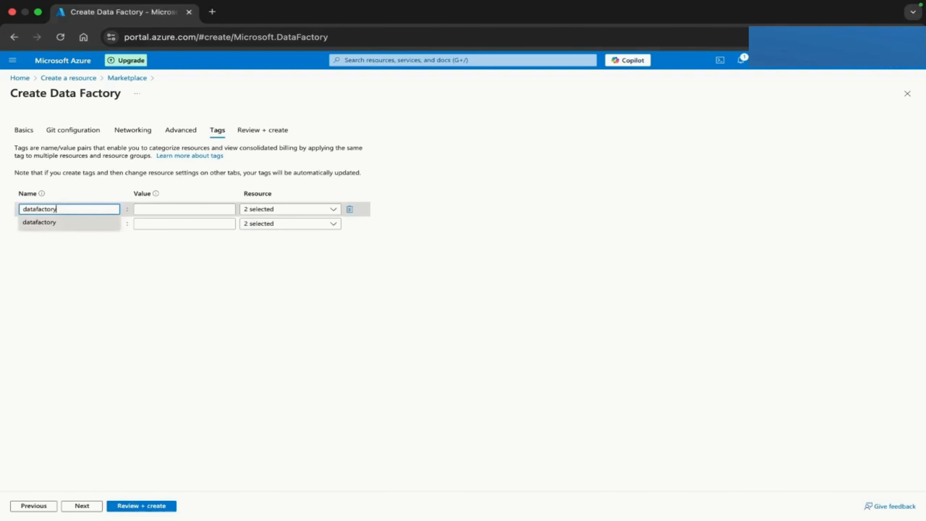
pyautogui.click(69, 222)
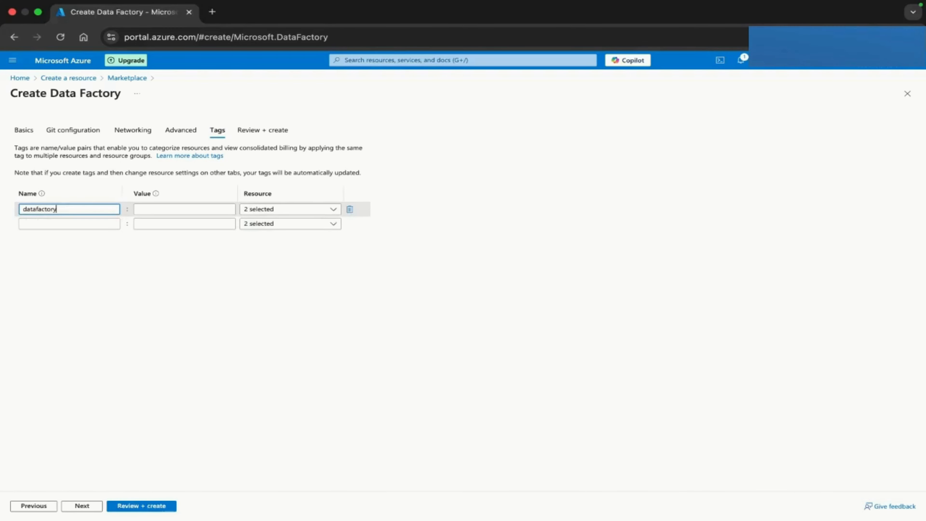
pyautogui.click(185, 209)
pyautogui.write('data')
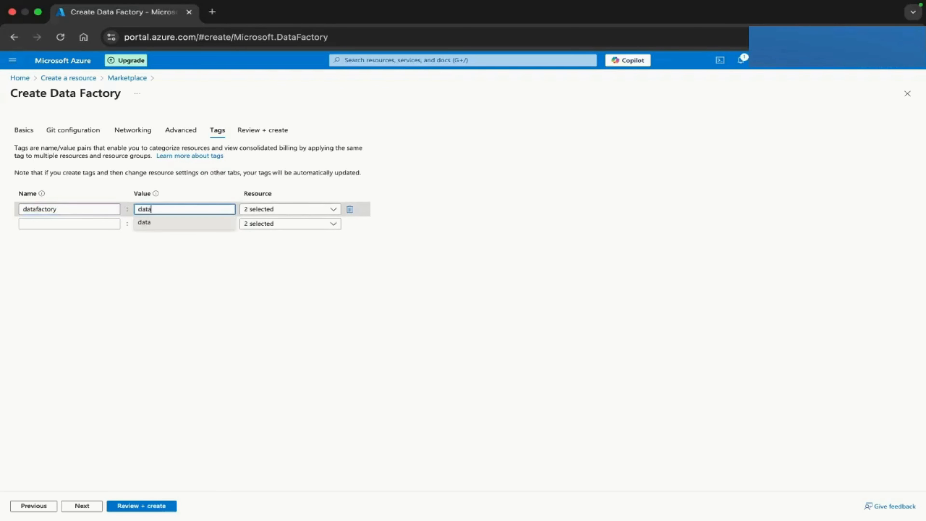
pyautogui.write('factory')
pyautogui.click(290, 209)
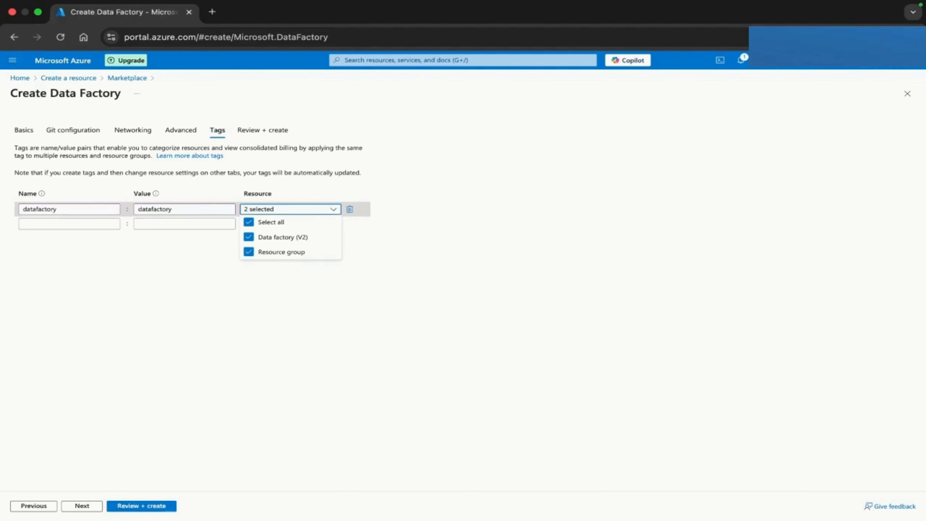
pyautogui.click(290, 210)
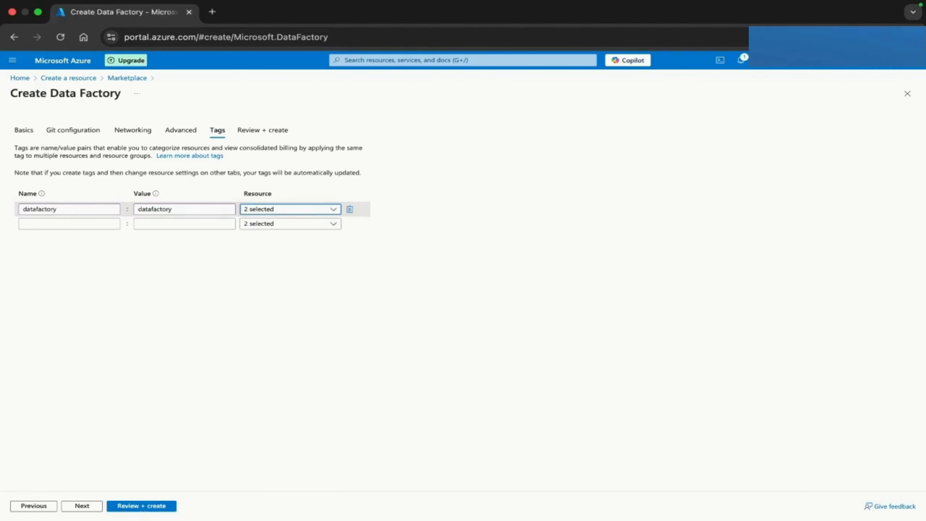
pyautogui.click(82, 505)
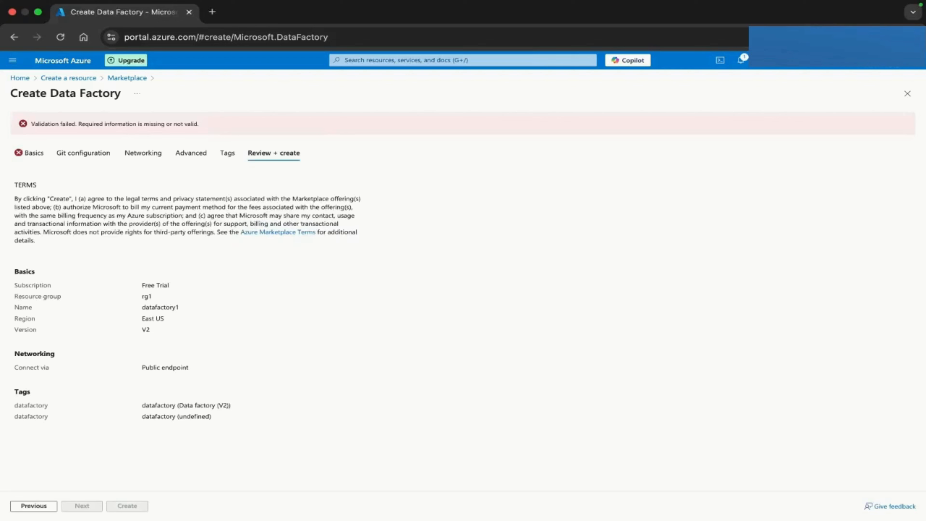
# Return to the basic settings and change the data factory's name to datafactoryemt.
pyautogui.click(33, 153)
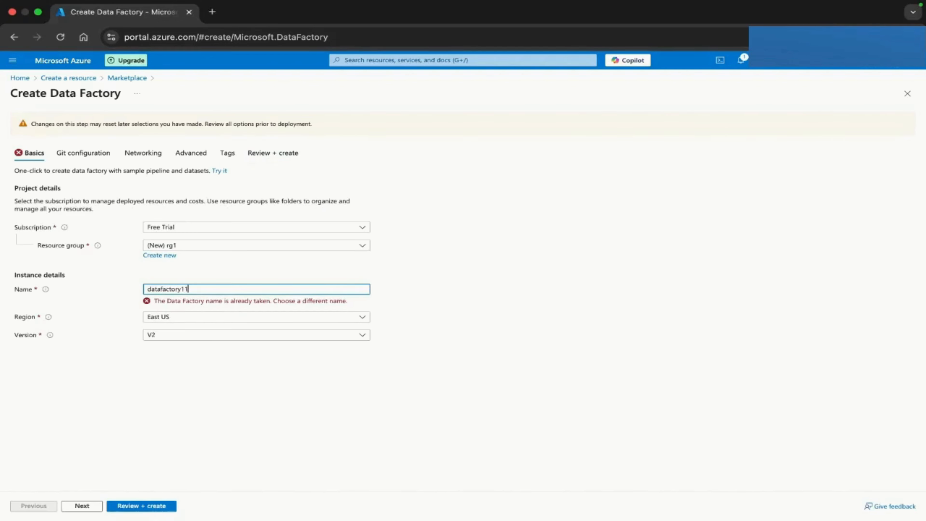
pyautogui.press('BackSpace')
pyautogui.press('BackSpace')
pyautogui.press('BackSpace')
pyautogui.press('BackSpace')
pyautogui.press('BackSpace')
pyautogui.press('BackSpace')
pyautogui.press('BackSpace')
pyautogui.press('BackSpace')
pyautogui.press('BackSpace')
pyautogui.press('BackSpace')
pyautogui.press('BackSpace')
pyautogui.press('BackSpace')
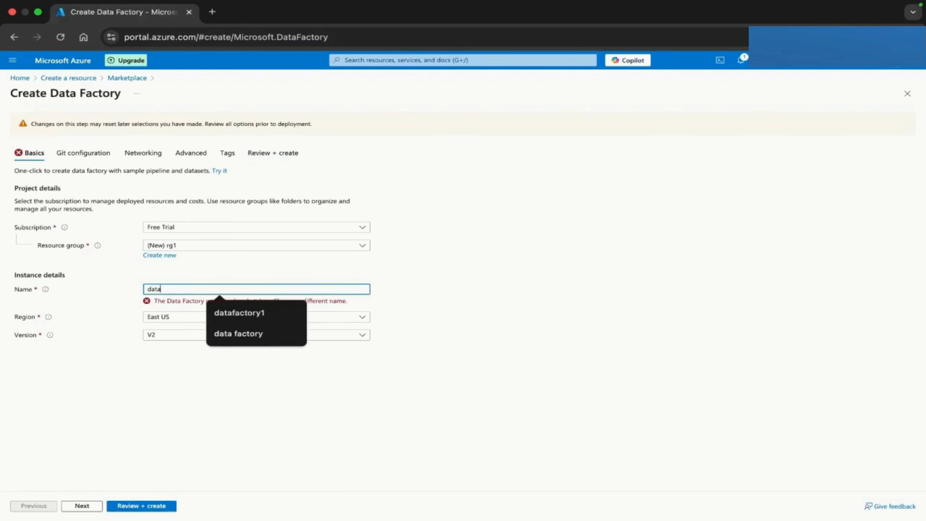
pyautogui.write('firstdata')
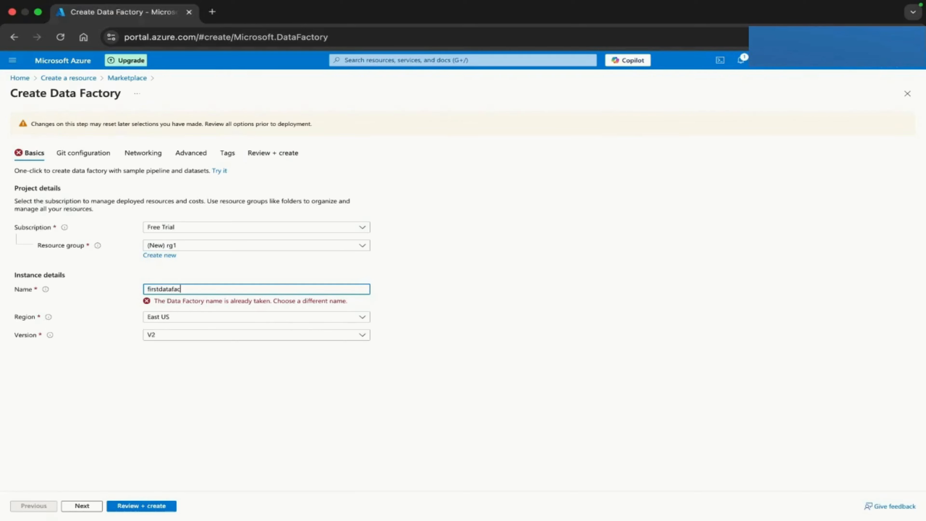
pyautogui.press('BackSpace')
pyautogui.press('BackSpace')
pyautogui.press('BackSpace')
pyautogui.press('BackSpace')
pyautogui.press('BackSpace')
pyautogui.press('BackSpace')
pyautogui.press('BackSpace')
pyautogui.press('BackSpace')
pyautogui.press('BackSpace')
pyautogui.write('datafa')
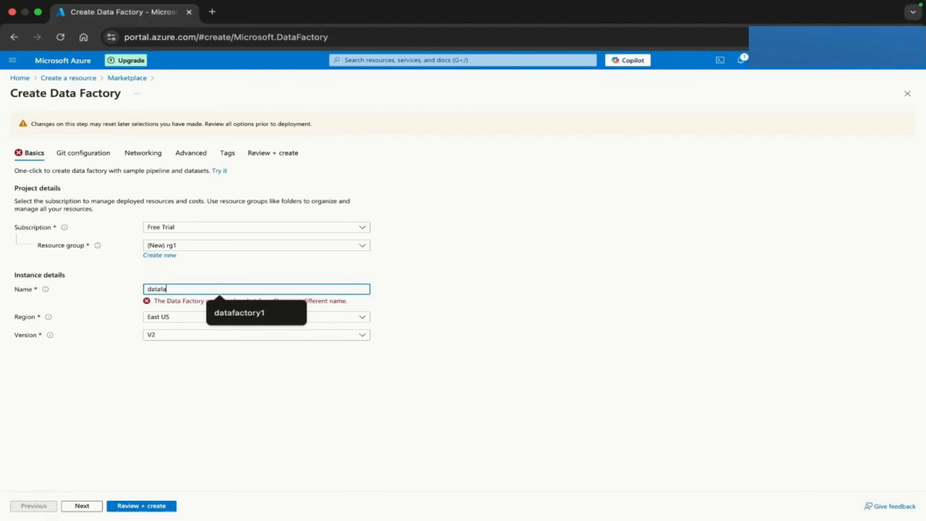
pyautogui.write('ctoryemt')
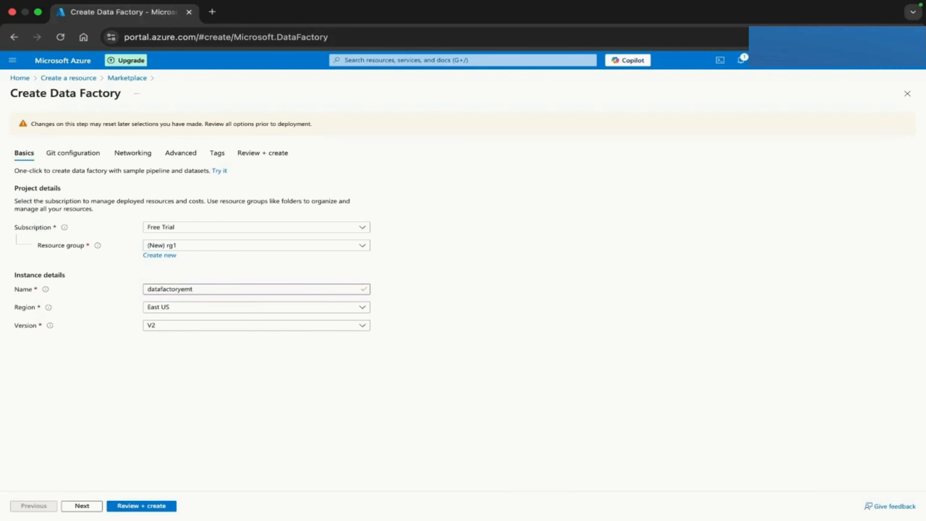
# Review and create the data factory, and go to the deployed resource.
pyautogui.click(141, 506)
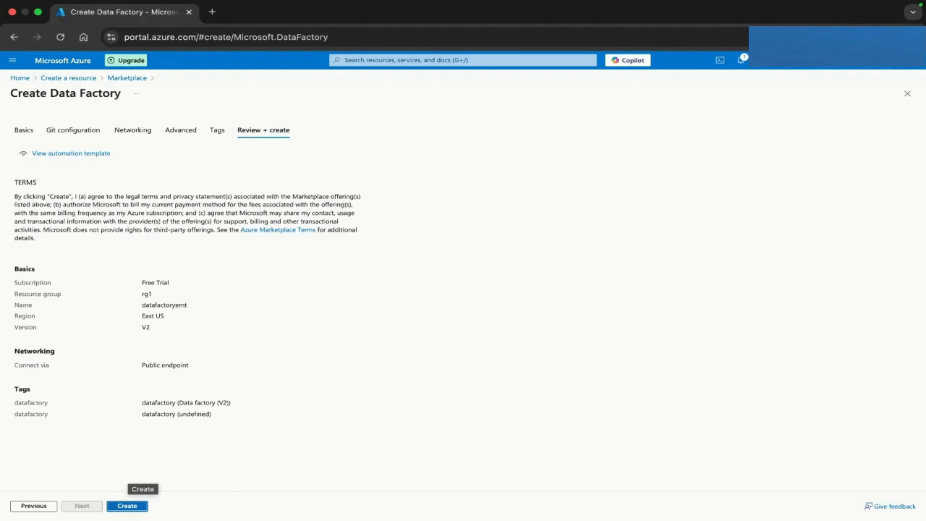
pyautogui.click(127, 506)
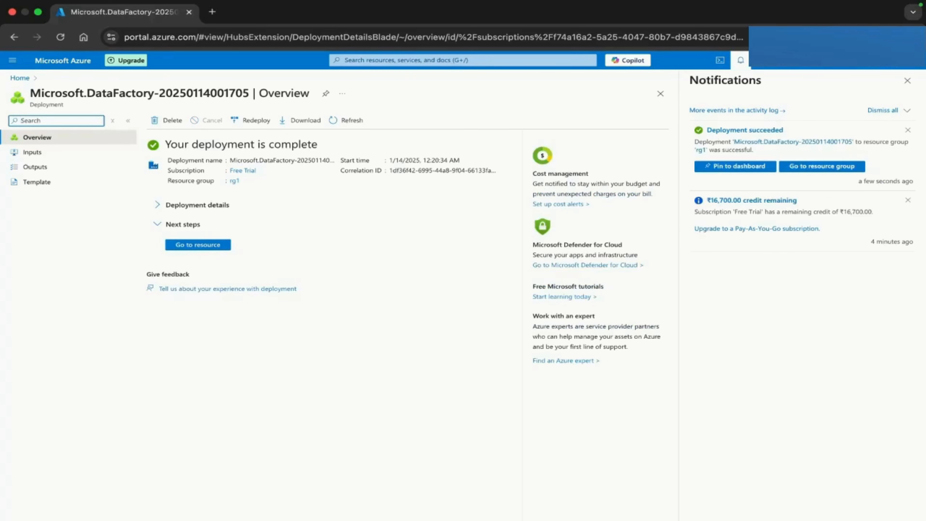
pyautogui.click(198, 245)
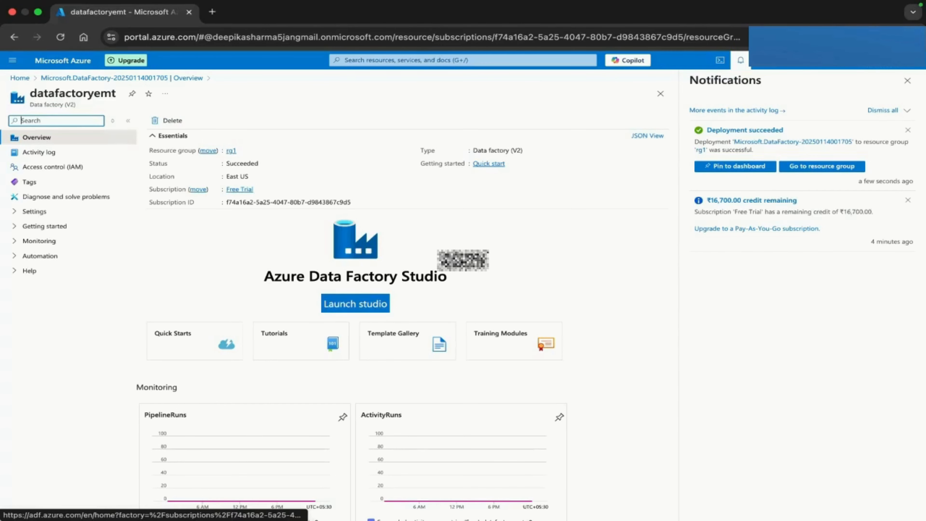
# Launch Azure Data Factory Studio for datafactoryemt and open its authoring workspace.
pyautogui.click(356, 303)
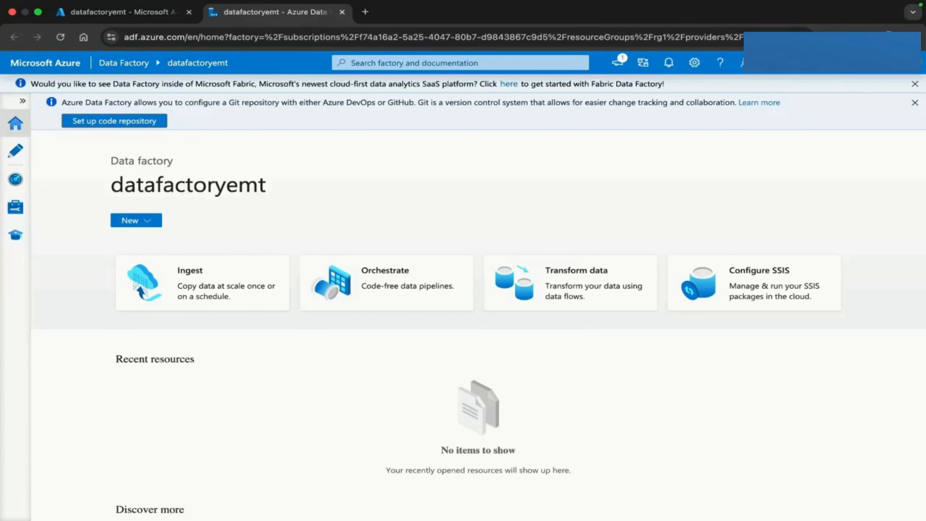
pyautogui.doubleClick(188, 184)
pyautogui.click(188, 184)
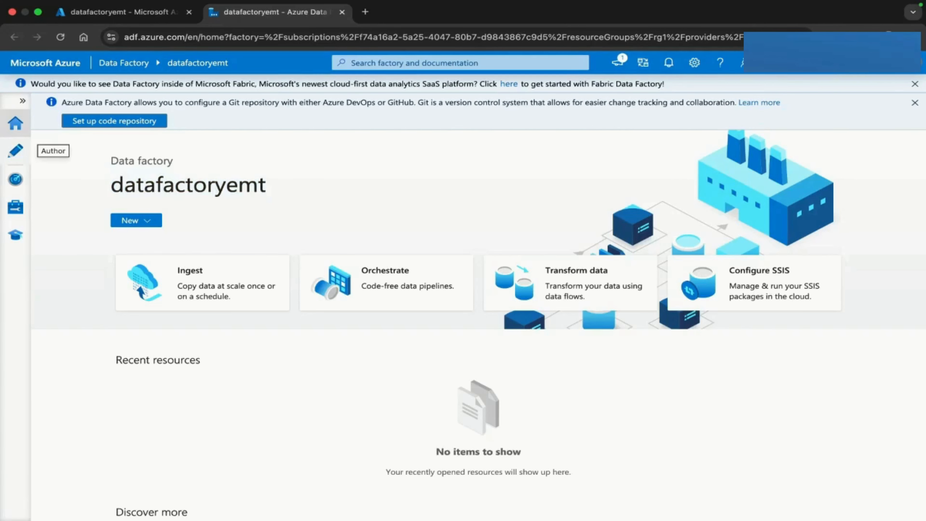
pyautogui.click(15, 150)
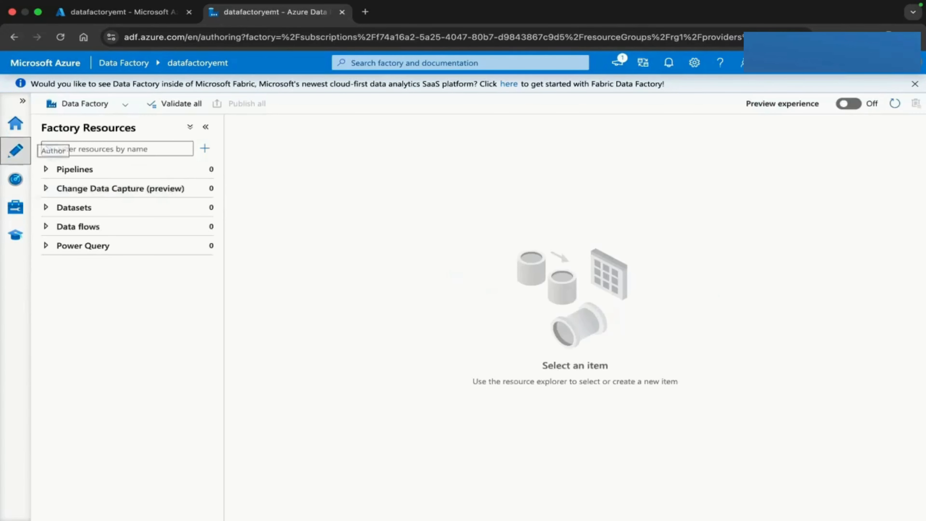